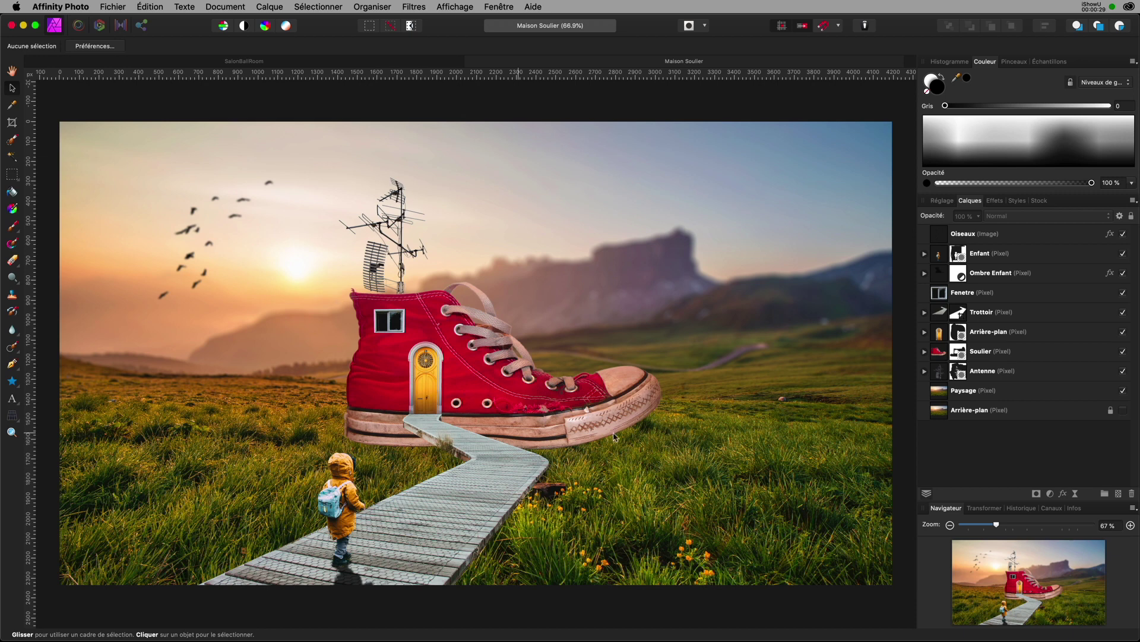
Select the mask of the Soulier layer and activate the Paint Brush tool.
{"action": "left_click", "coordinate": [925, 352]}
{"action": "left_click", "coordinate": [927, 353]}
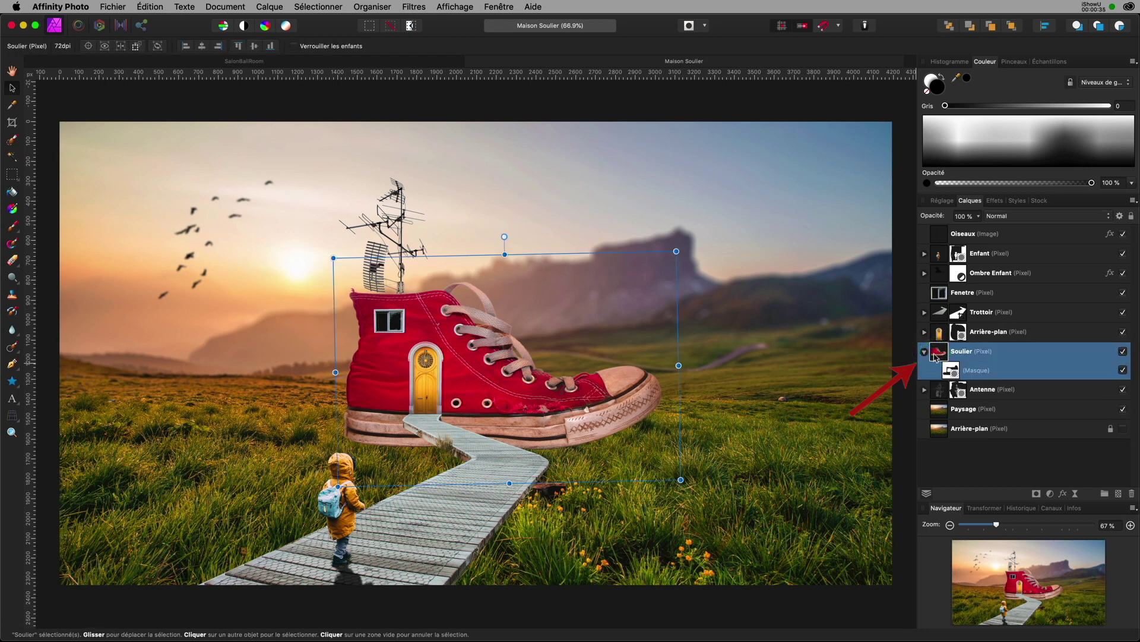
{"action": "left_click", "coordinate": [950, 373]}
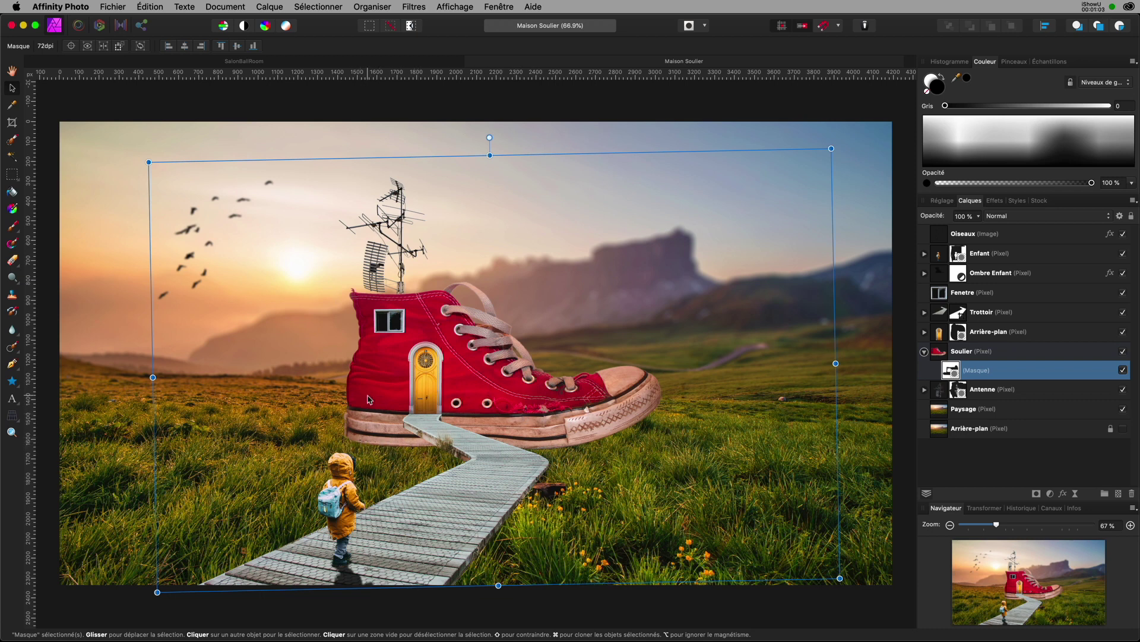
{"action": "left_click", "coordinate": [13, 226]}
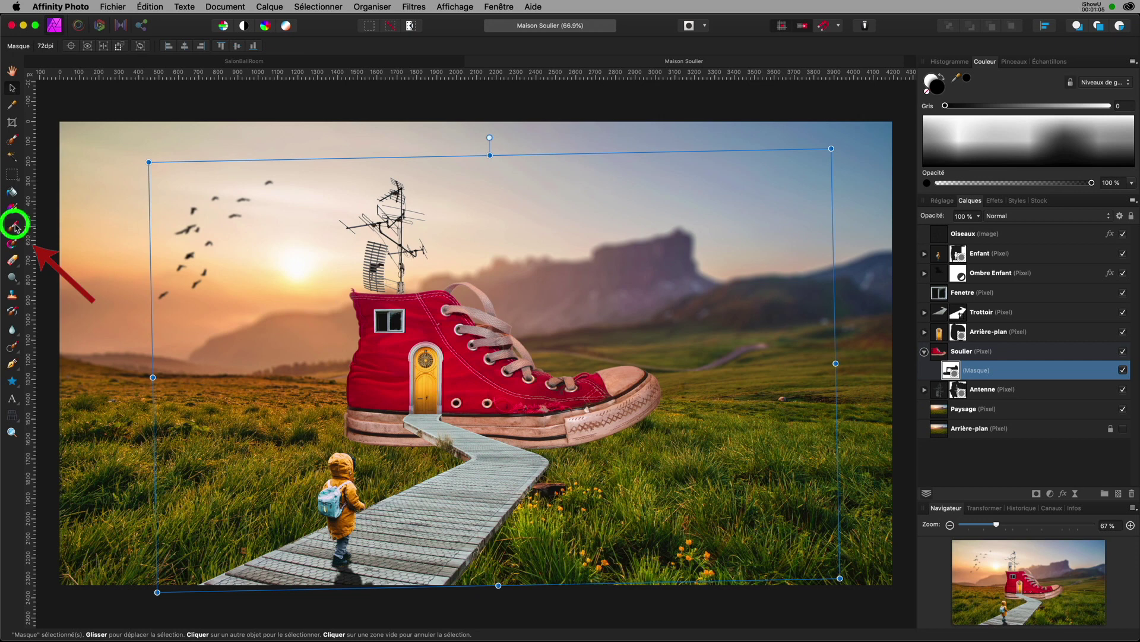
Try hiding the bottom of the shoe's sole by painting on the mask with the hard round brush, and undo the stroke.
{"action": "left_click_drag", "start_coordinate": [365, 385], "coordinate": [456, 432]}
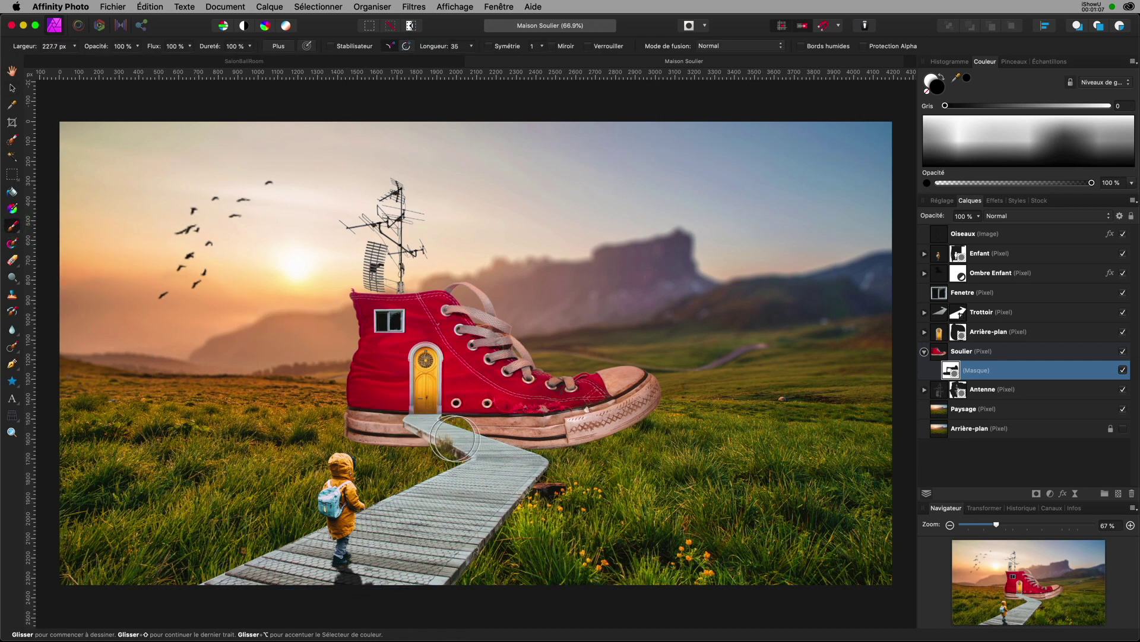
{"action": "mouse_move", "coordinate": [600, 443]}
{"action": "left_mouse_down"}
{"action": "mouse_move", "coordinate": [606, 420]}
{"action": "mouse_move", "coordinate": [639, 418]}
{"action": "mouse_move", "coordinate": [618, 437]}
{"action": "mouse_move", "coordinate": [510, 462]}
{"action": "mouse_move", "coordinate": [320, 448]}
{"action": "left_mouse_up"}
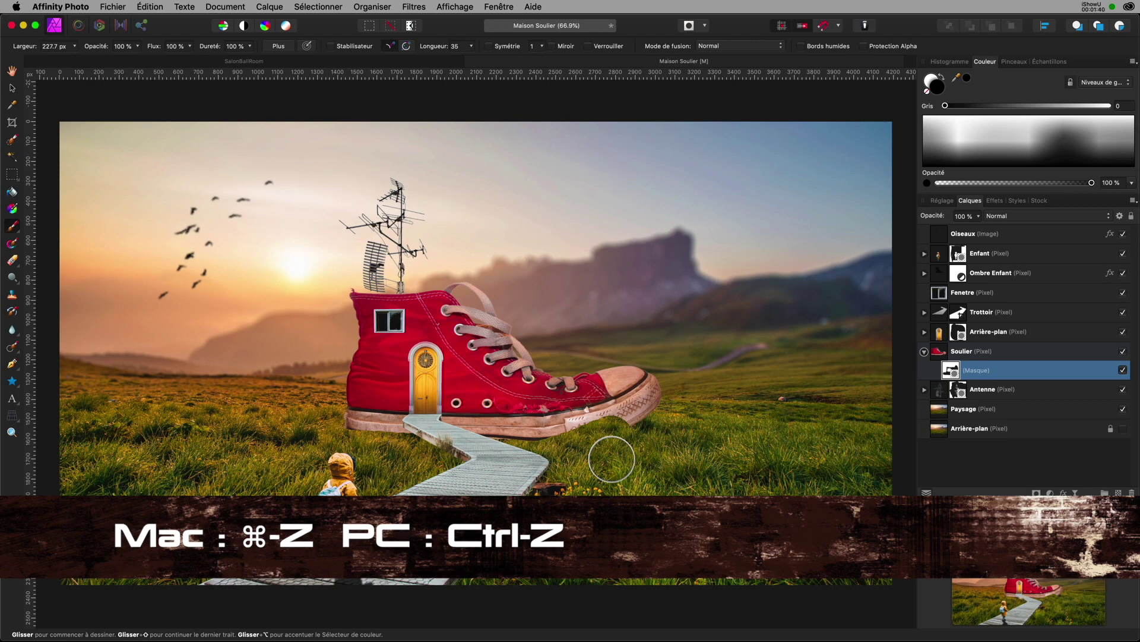
{"action": "key", "text": "super+z"}
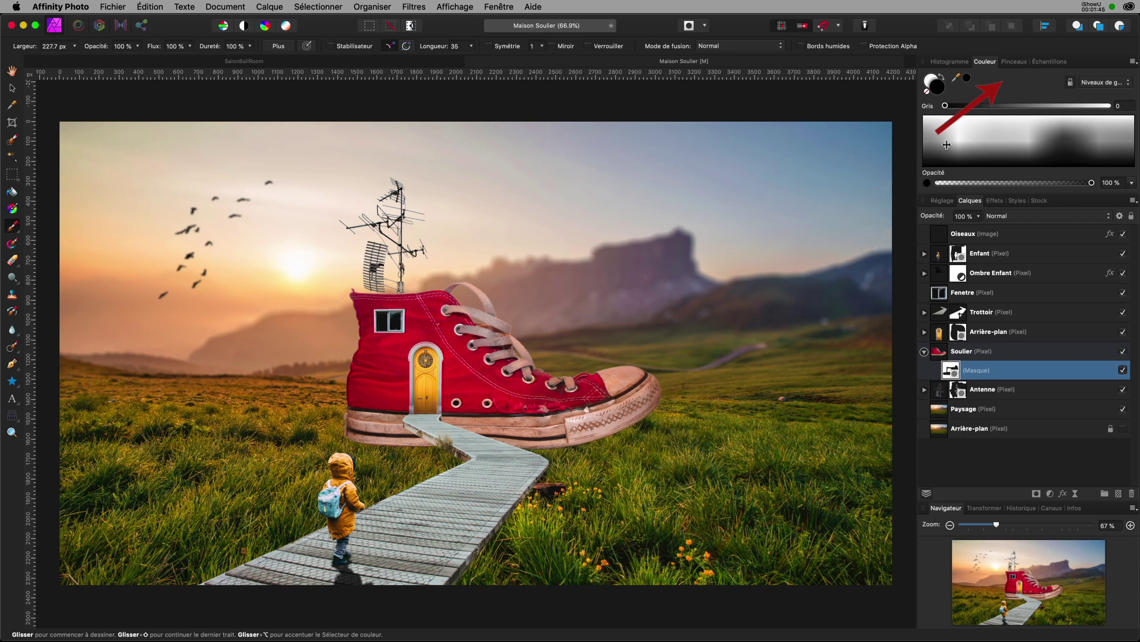
Choose the 72 px "Huile à fibres moyennes" brush from the Huiles brush category.
{"action": "left_click", "coordinate": [1012, 63]}
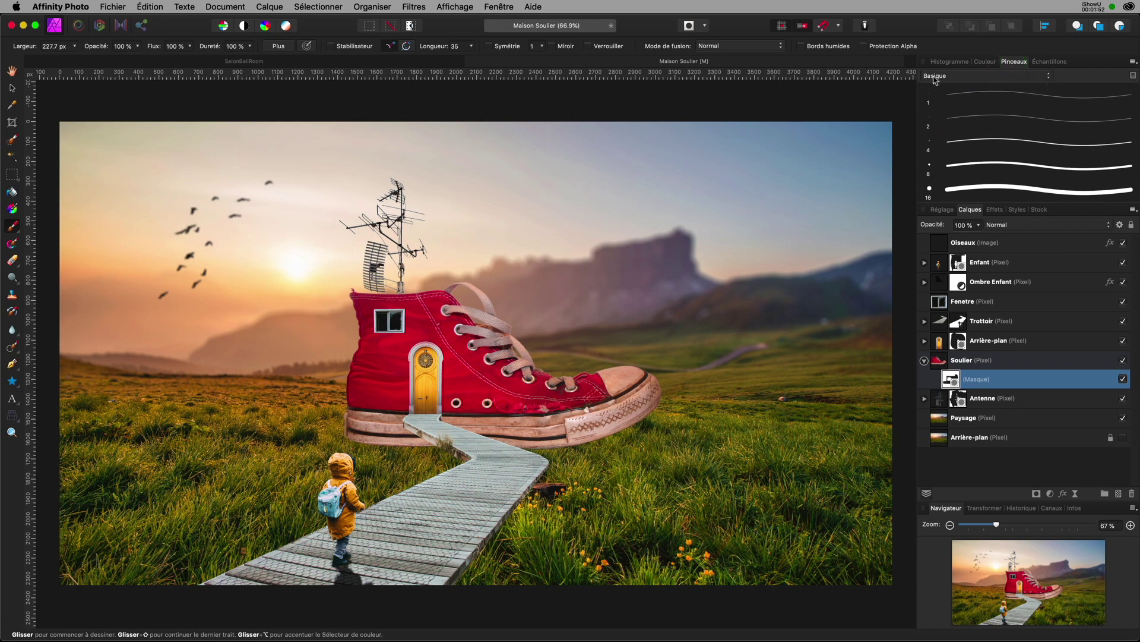
{"action": "left_click", "coordinate": [952, 78]}
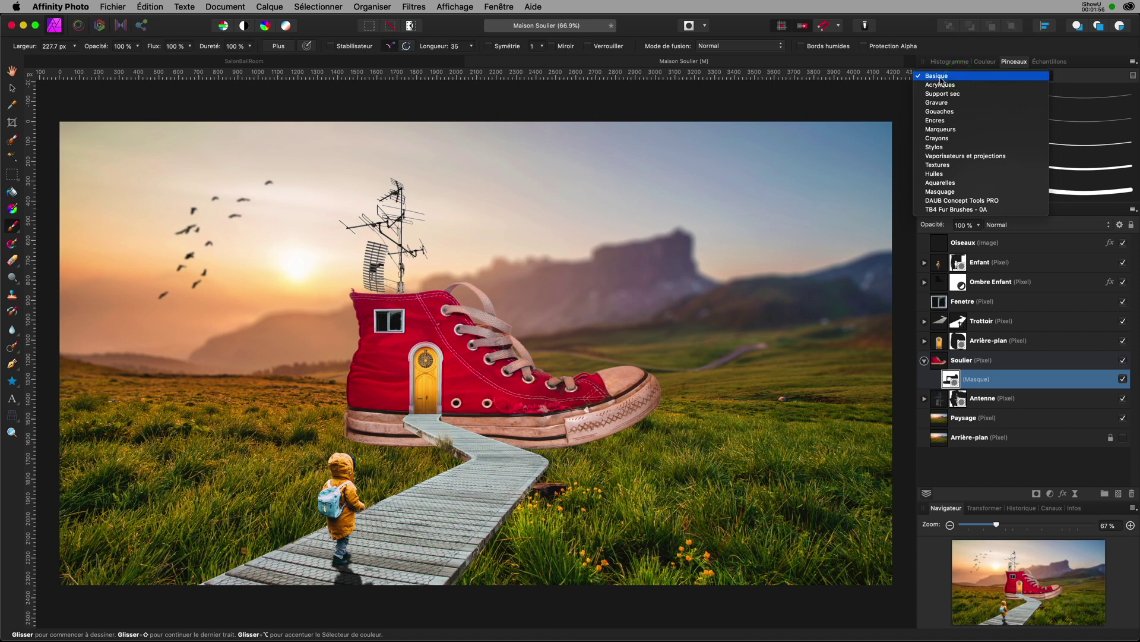
{"action": "left_click", "coordinate": [950, 174]}
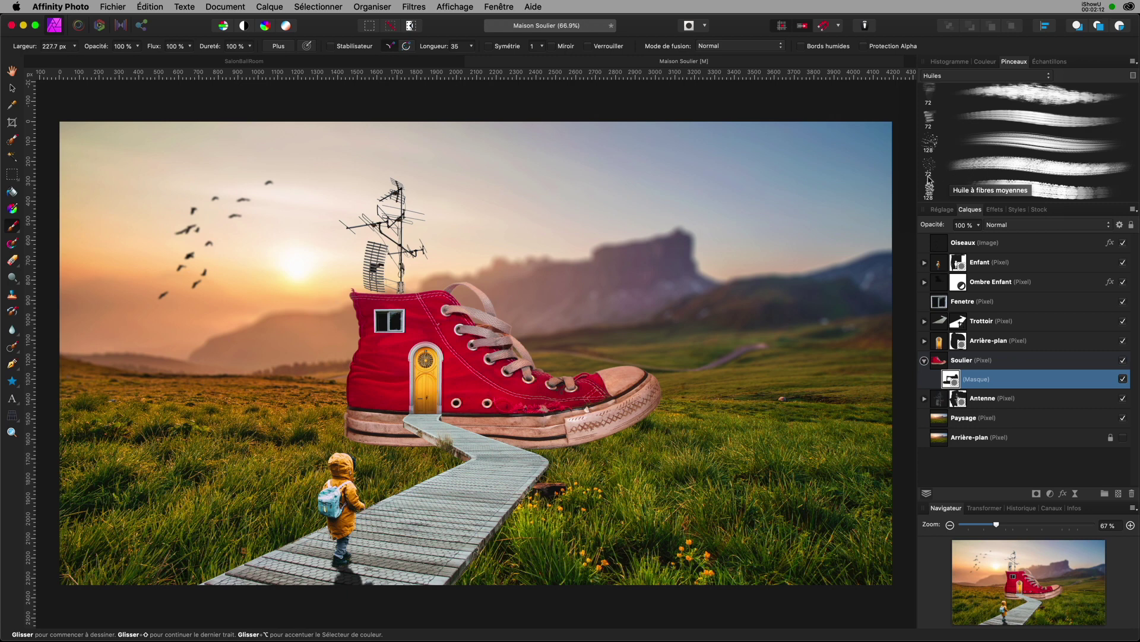
{"action": "left_click", "coordinate": [1015, 170]}
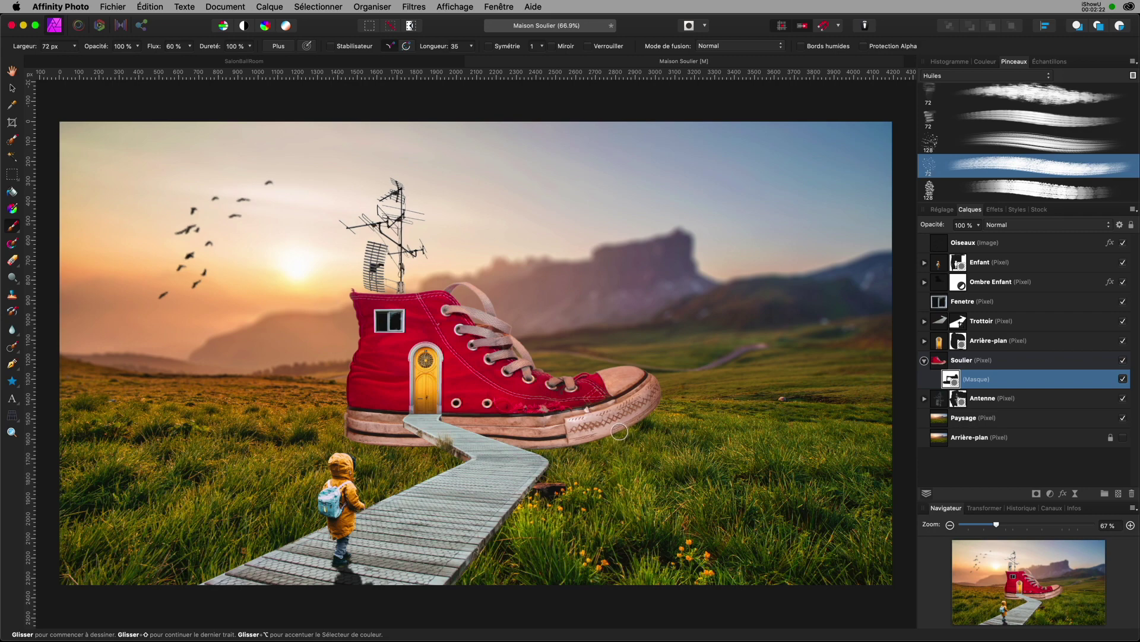
Paint on the Soulier mask along the sole's lower edge to blend it into the grass, enlarging the brush to 115 px.
{"action": "mouse_move", "coordinate": [621, 441]}
{"action": "left_mouse_down"}
{"action": "mouse_move", "coordinate": [603, 459]}
{"action": "mouse_move", "coordinate": [597, 442]}
{"action": "mouse_move", "coordinate": [585, 455]}
{"action": "mouse_move", "coordinate": [559, 448]}
{"action": "mouse_move", "coordinate": [543, 462]}
{"action": "mouse_move", "coordinate": [509, 461]}
{"action": "mouse_move", "coordinate": [625, 449]}
{"action": "mouse_move", "coordinate": [573, 467]}
{"action": "mouse_move", "coordinate": [469, 472]}
{"action": "mouse_move", "coordinate": [394, 447]}
{"action": "mouse_move", "coordinate": [291, 457]}
{"action": "left_mouse_up"}
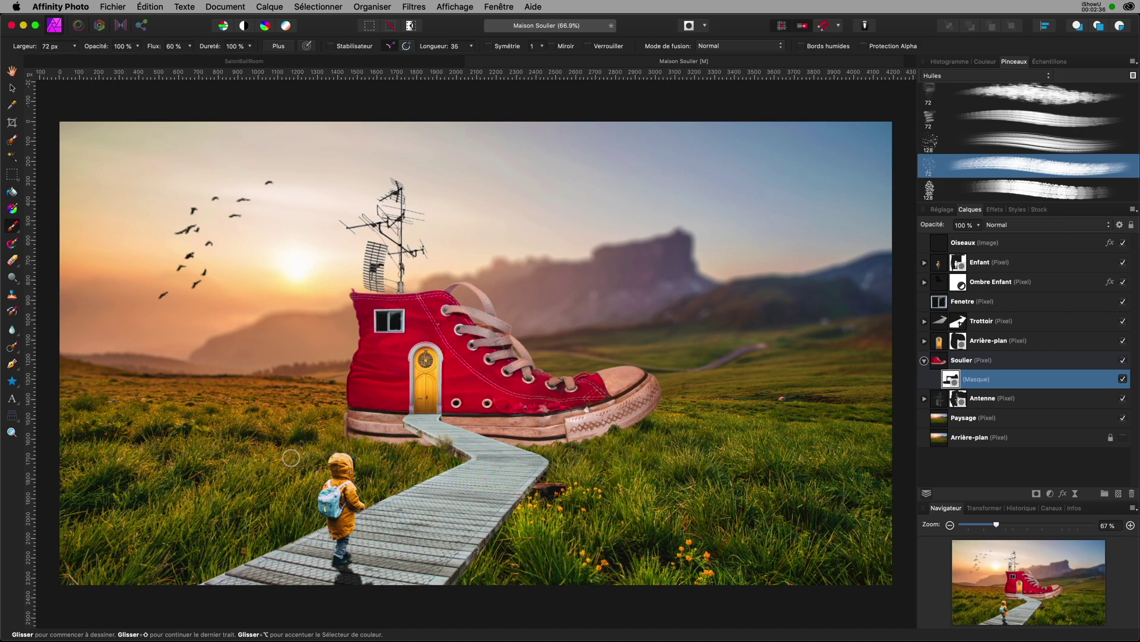
{"action": "left_click_drag", "start_coordinate": [432, 457], "coordinate": [426, 466]}
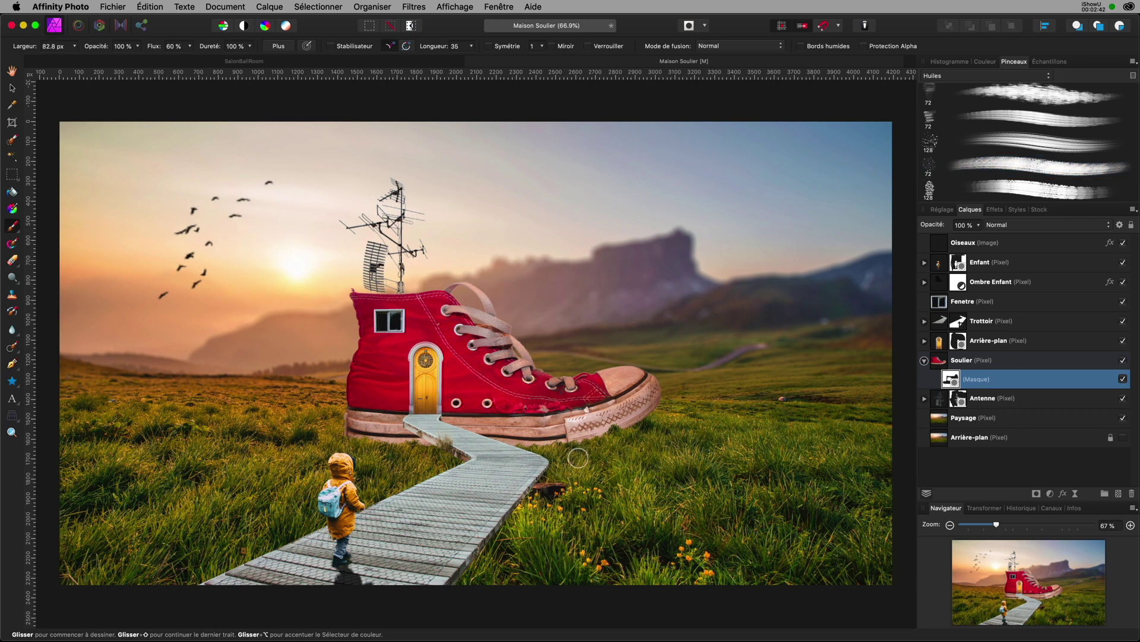
{"action": "mouse_move", "coordinate": [580, 465]}
{"action": "left_mouse_down"}
{"action": "mouse_move", "coordinate": [628, 431]}
{"action": "mouse_move", "coordinate": [617, 463]}
{"action": "mouse_move", "coordinate": [578, 452]}
{"action": "mouse_move", "coordinate": [566, 468]}
{"action": "mouse_move", "coordinate": [541, 444]}
{"action": "mouse_move", "coordinate": [515, 468]}
{"action": "mouse_move", "coordinate": [408, 468]}
{"action": "mouse_move", "coordinate": [414, 455]}
{"action": "mouse_move", "coordinate": [406, 473]}
{"action": "mouse_move", "coordinate": [384, 439]}
{"action": "mouse_move", "coordinate": [357, 458]}
{"action": "left_mouse_up"}
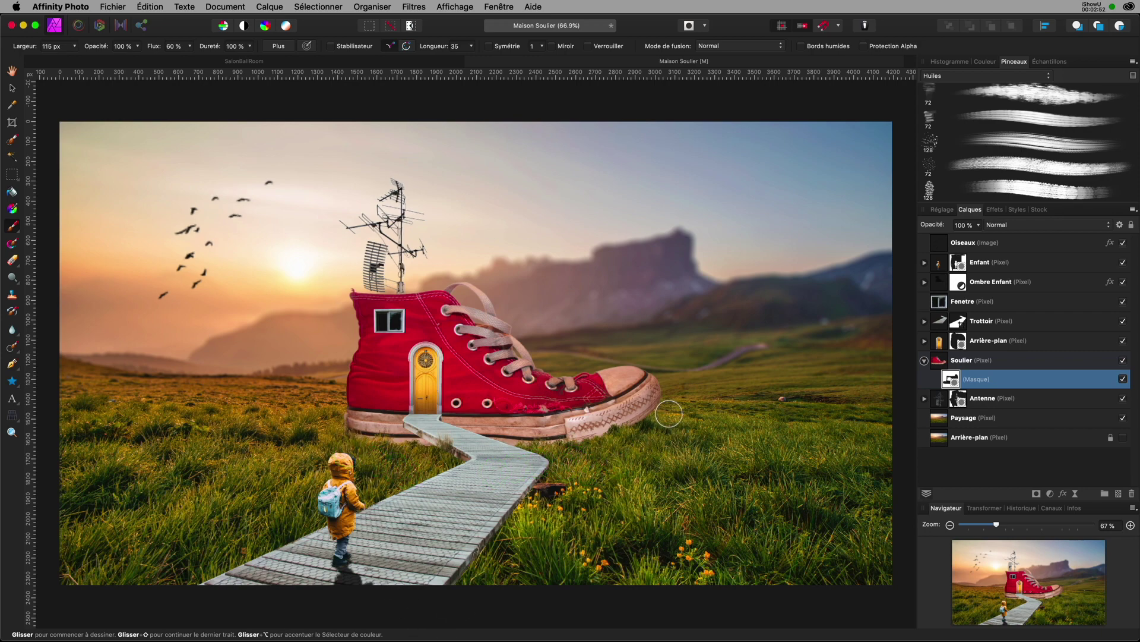
{"action": "left_click", "coordinate": [505, 464]}
Refine the mask along the sole's lower edge from toe to heel, inverting the paint colour to restore or hide areas.
{"action": "left_click_drag", "start_coordinate": [618, 433], "coordinate": [601, 460]}
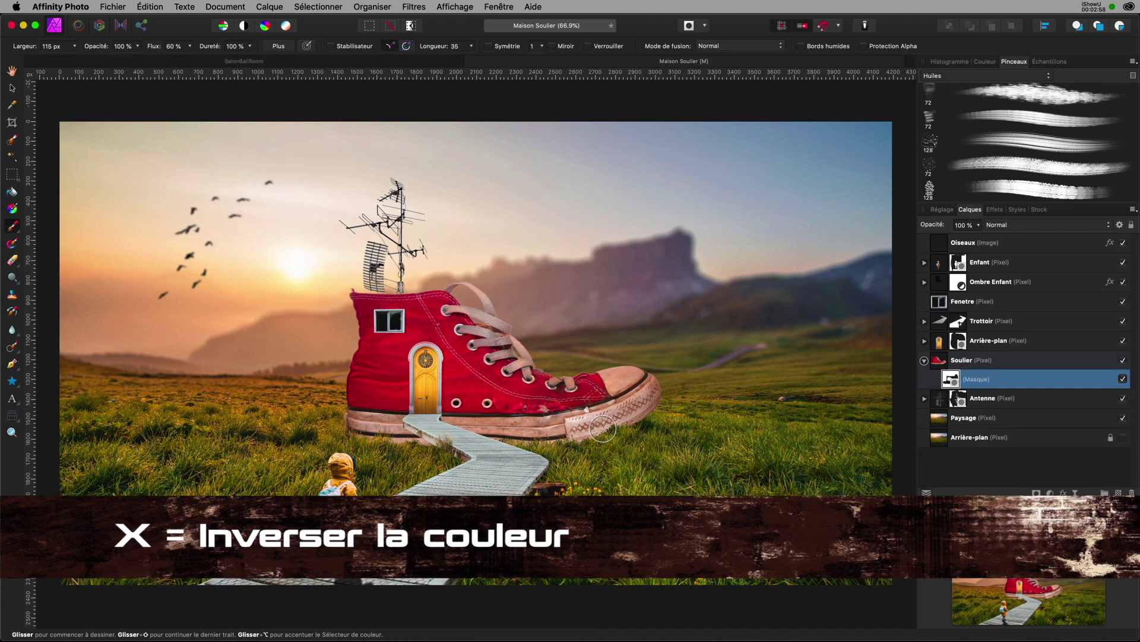
{"action": "mouse_move", "coordinate": [608, 414]}
{"action": "left_mouse_down"}
{"action": "mouse_move", "coordinate": [632, 406]}
{"action": "mouse_move", "coordinate": [680, 426]}
{"action": "mouse_move", "coordinate": [665, 438]}
{"action": "mouse_move", "coordinate": [617, 437]}
{"action": "left_mouse_up"}
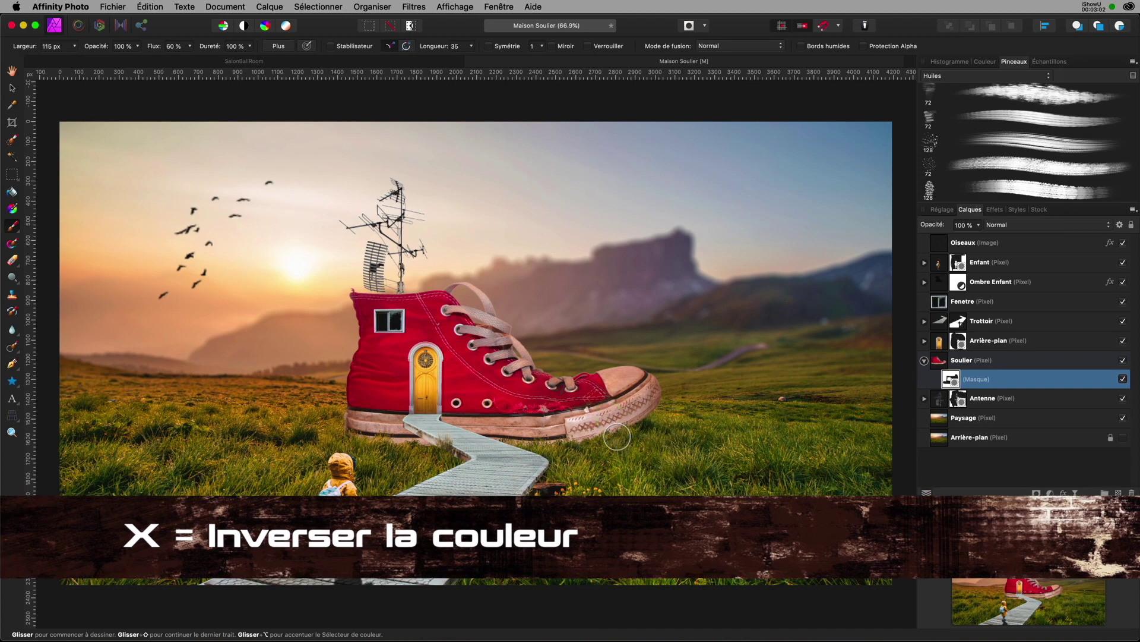
{"action": "left_click", "coordinate": [614, 439]}
{"action": "mouse_move", "coordinate": [613, 439]}
{"action": "left_mouse_down"}
{"action": "mouse_move", "coordinate": [637, 432]}
{"action": "mouse_move", "coordinate": [580, 461]}
{"action": "left_mouse_up"}
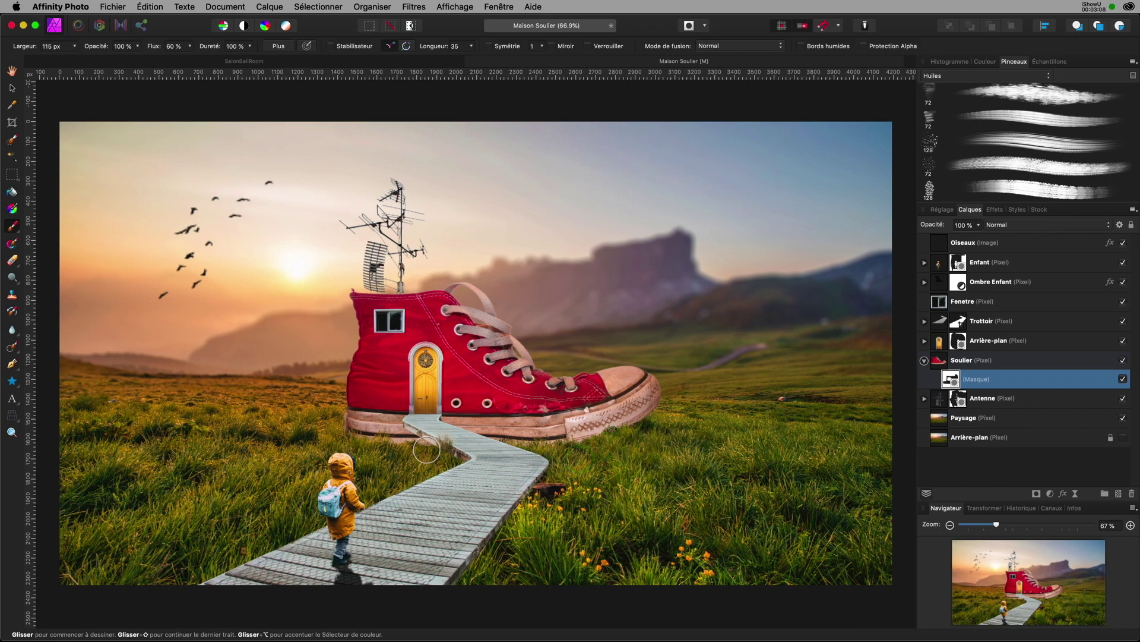
{"action": "left_click", "coordinate": [422, 462]}
{"action": "left_click_drag", "start_coordinate": [345, 438], "coordinate": [331, 440]}
{"action": "left_click", "coordinate": [573, 458]}
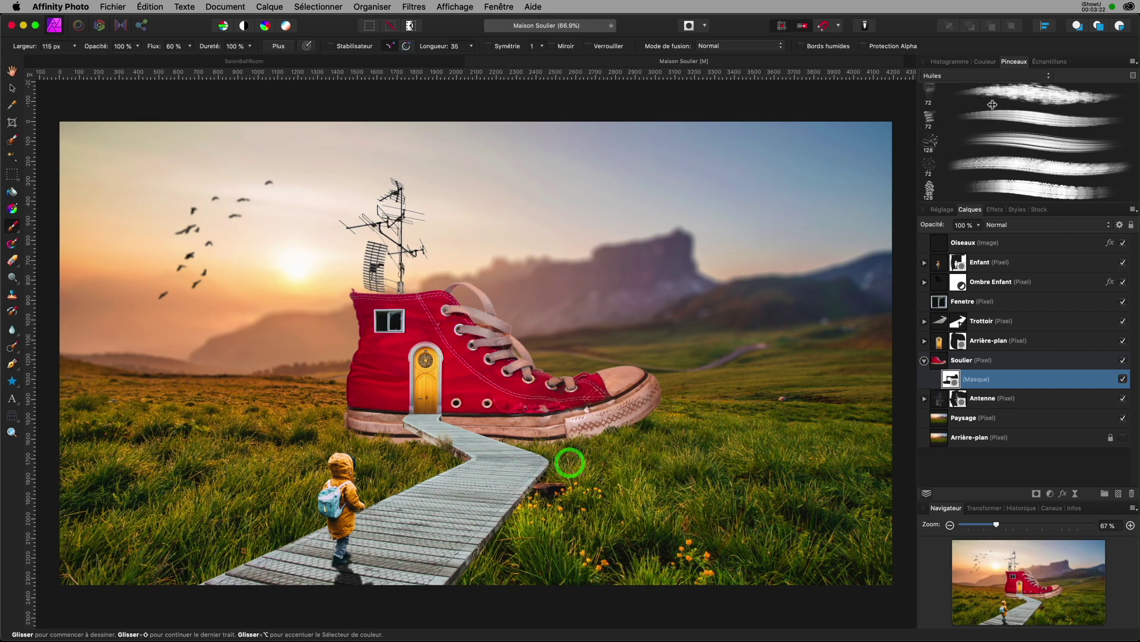
Examine the brushes in the Marqueurs, Encres, and Vaporisateurs et projections categories for textured edges.
{"action": "left_click", "coordinate": [987, 79]}
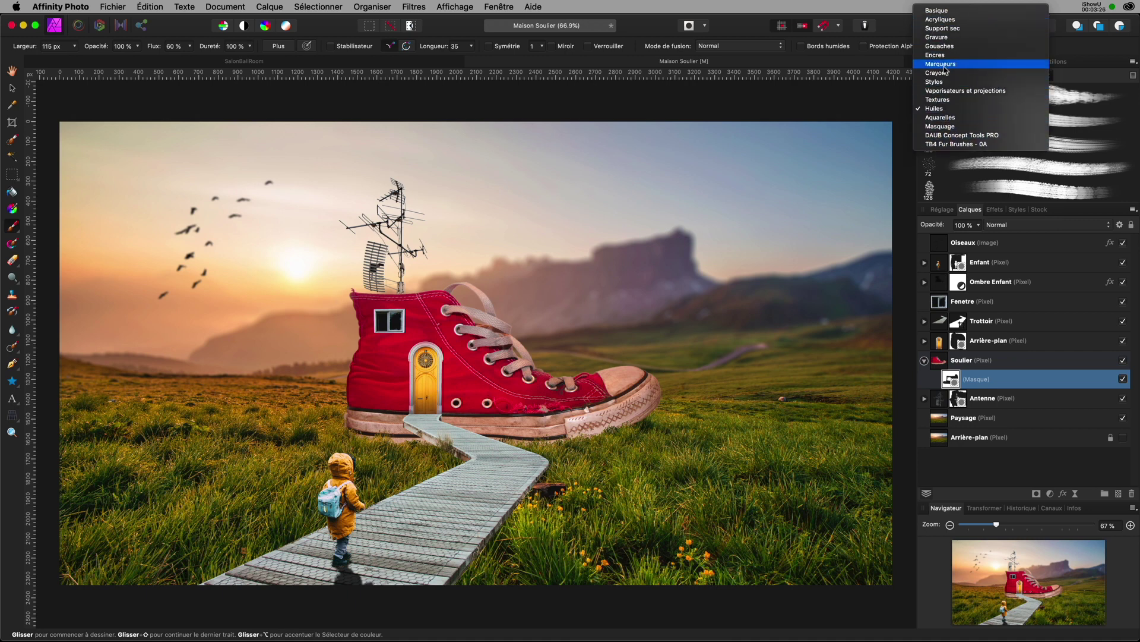
{"action": "left_click", "coordinate": [941, 64]}
{"action": "scroll", "coordinate": [1008, 146], "scroll_direction": "up", "scroll_amount": 10}
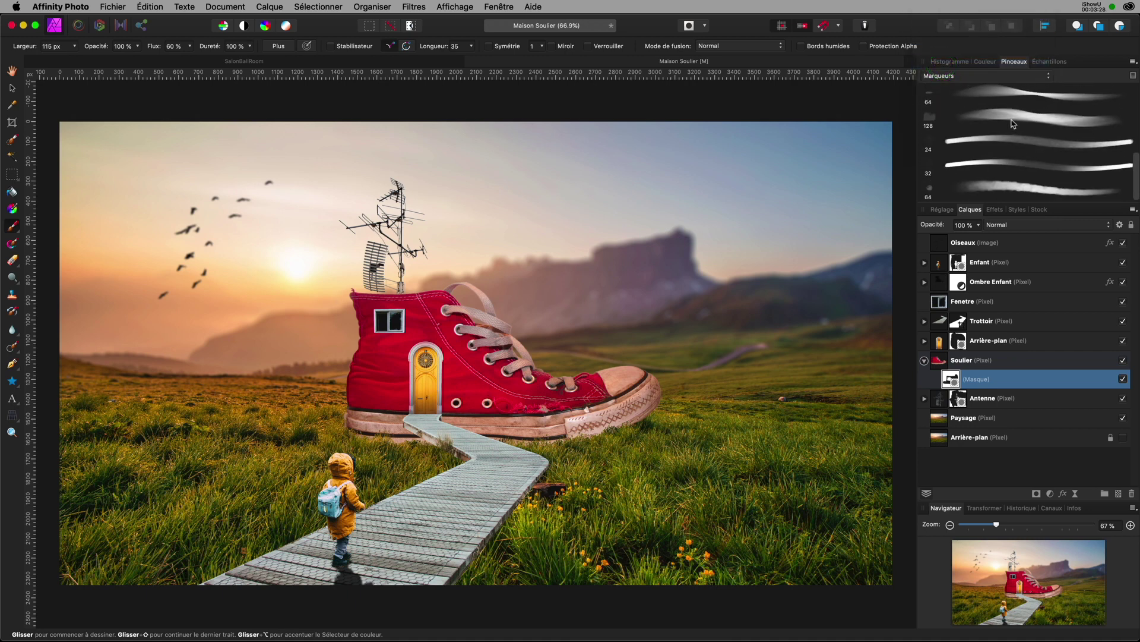
{"action": "left_click", "coordinate": [955, 82]}
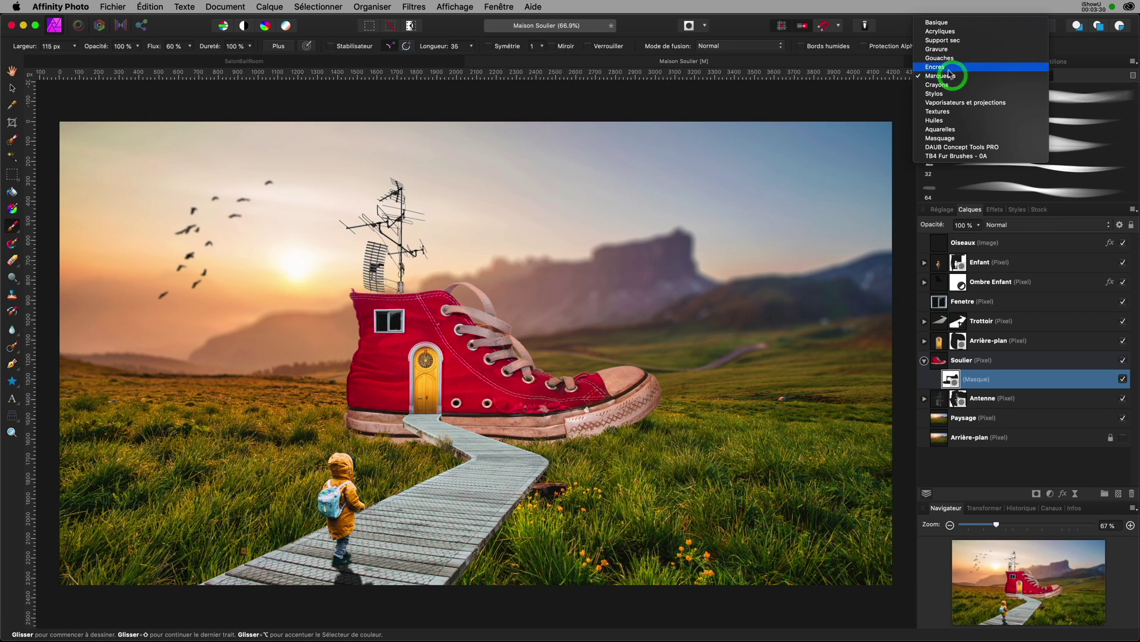
{"action": "left_click", "coordinate": [947, 67]}
{"action": "scroll", "coordinate": [1003, 122], "scroll_direction": "down", "scroll_amount": 5}
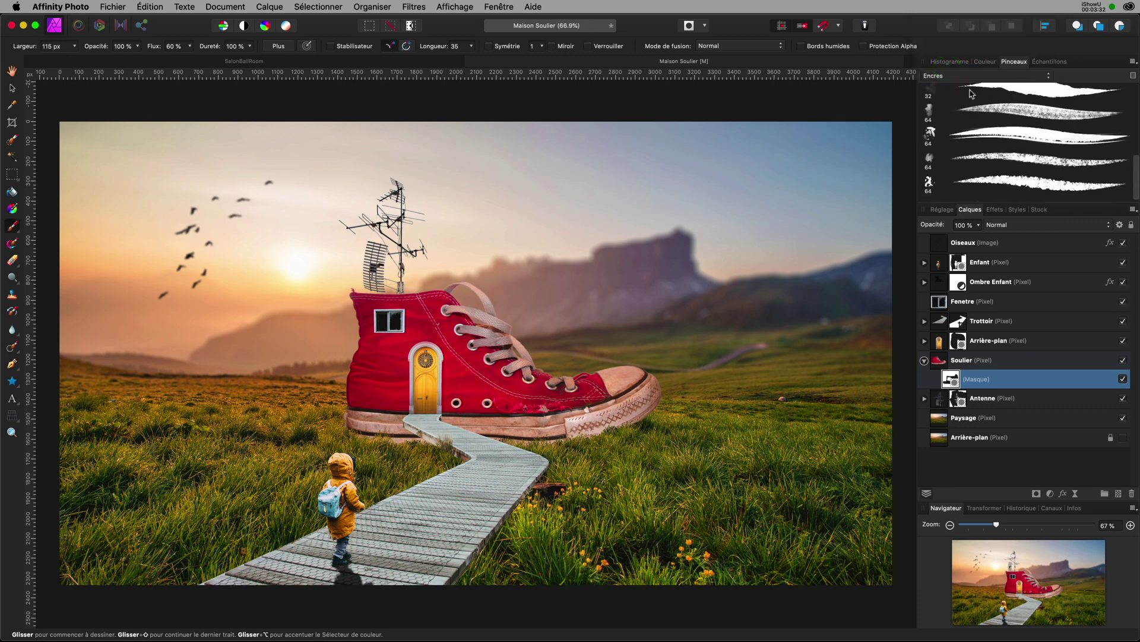
{"action": "left_click", "coordinate": [954, 74]}
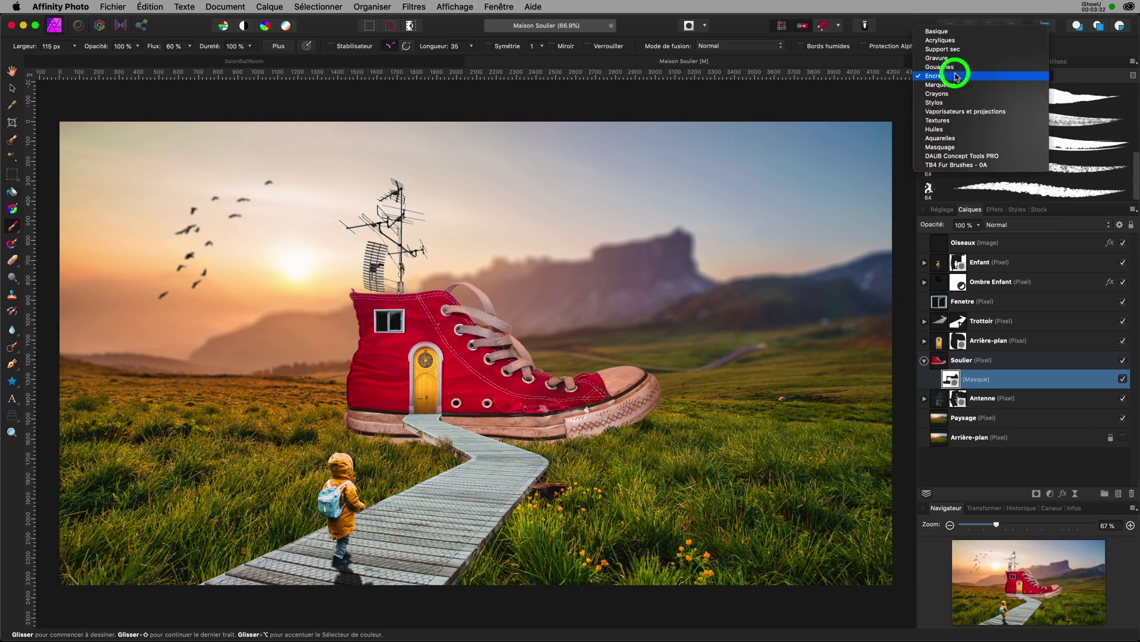
{"action": "left_click", "coordinate": [959, 111]}
{"action": "scroll", "coordinate": [1022, 139], "scroll_direction": "down", "scroll_amount": 5}
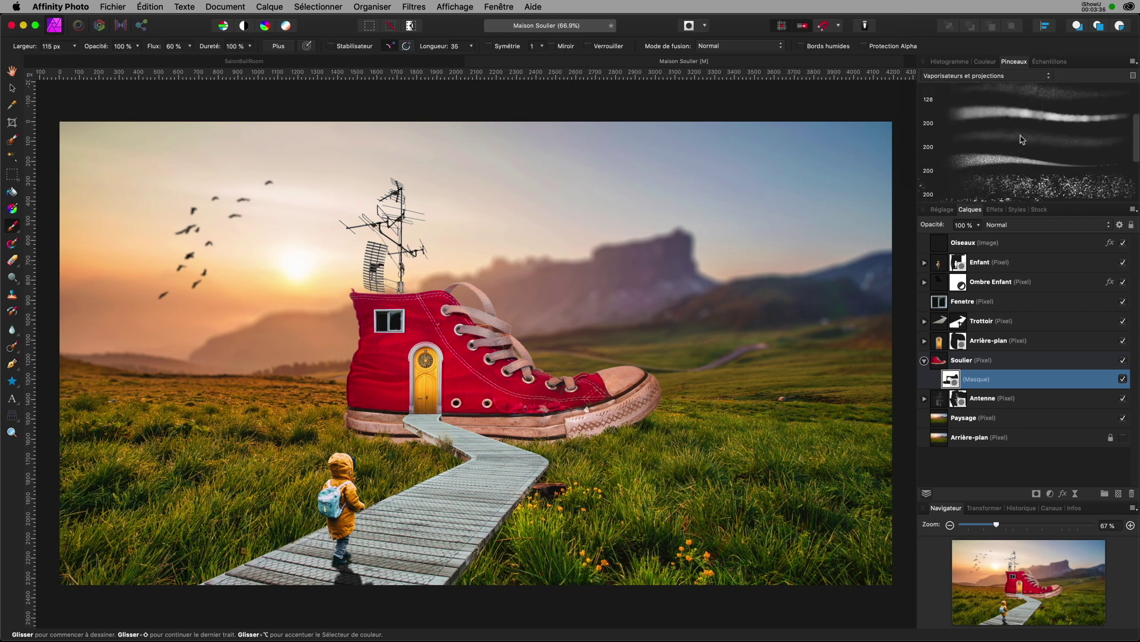
{"action": "left_click", "coordinate": [1013, 95]}
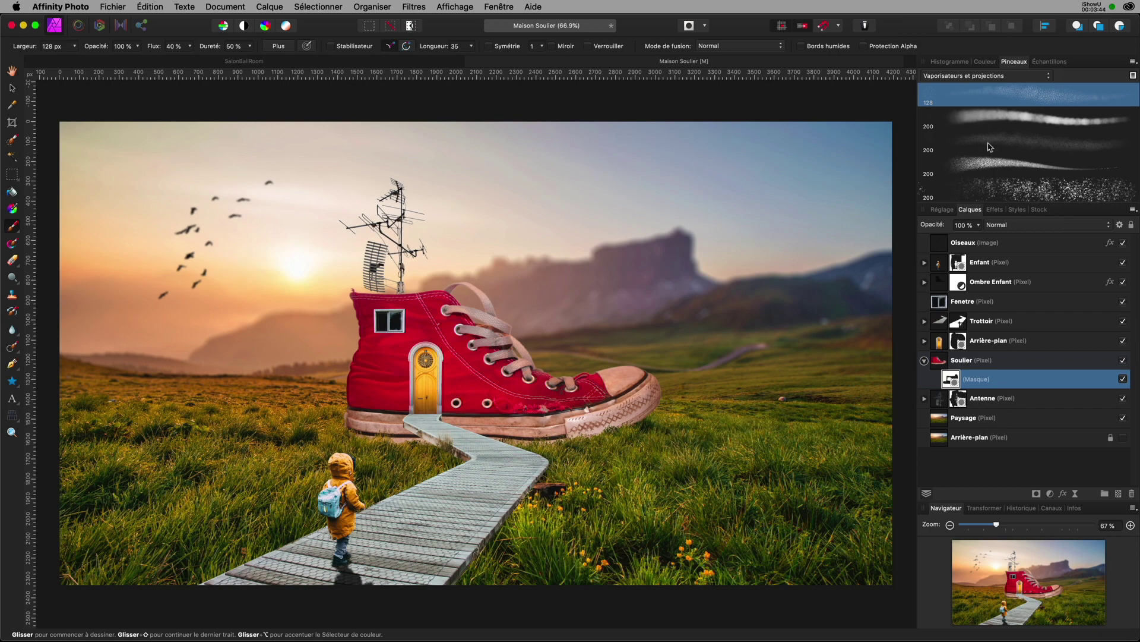
{"action": "scroll", "coordinate": [1002, 178], "scroll_direction": "down", "scroll_amount": 5}
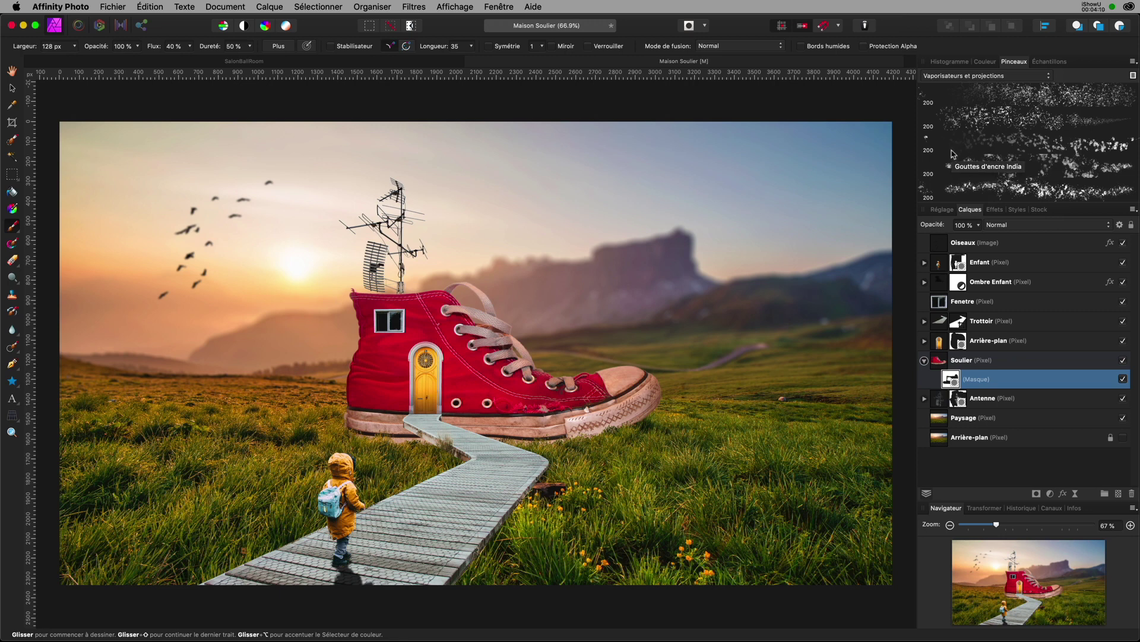
Choose the 16 px hard round brush from the Basique category and enlarge it to 261.9 px.
{"action": "left_click", "coordinate": [1008, 62]}
{"action": "left_click", "coordinate": [1006, 76]}
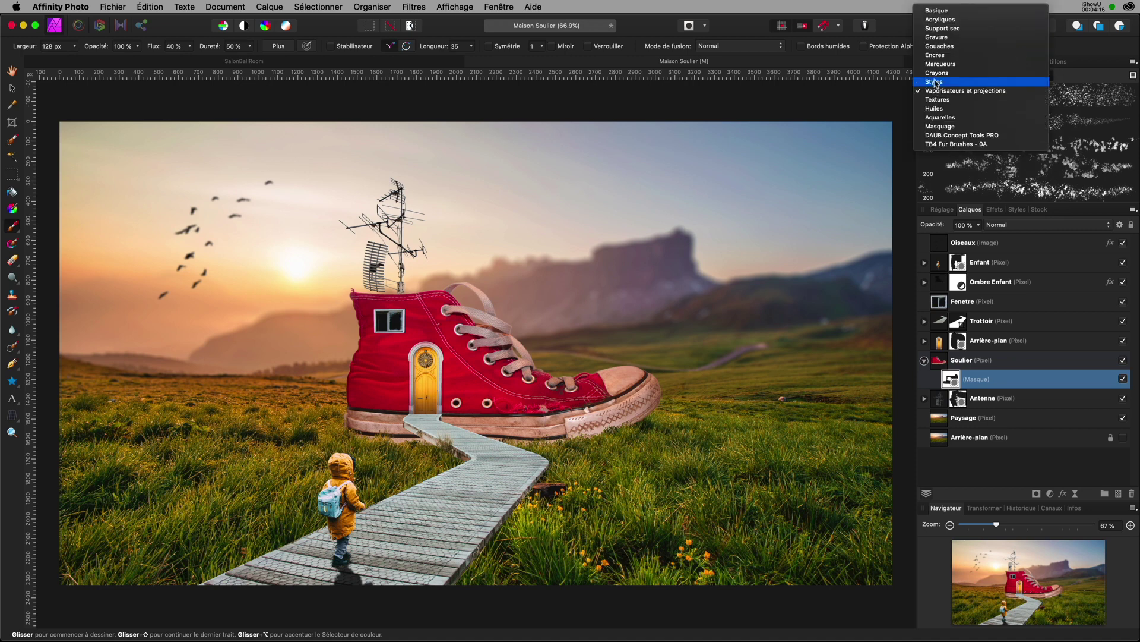
{"action": "left_click", "coordinate": [945, 10]}
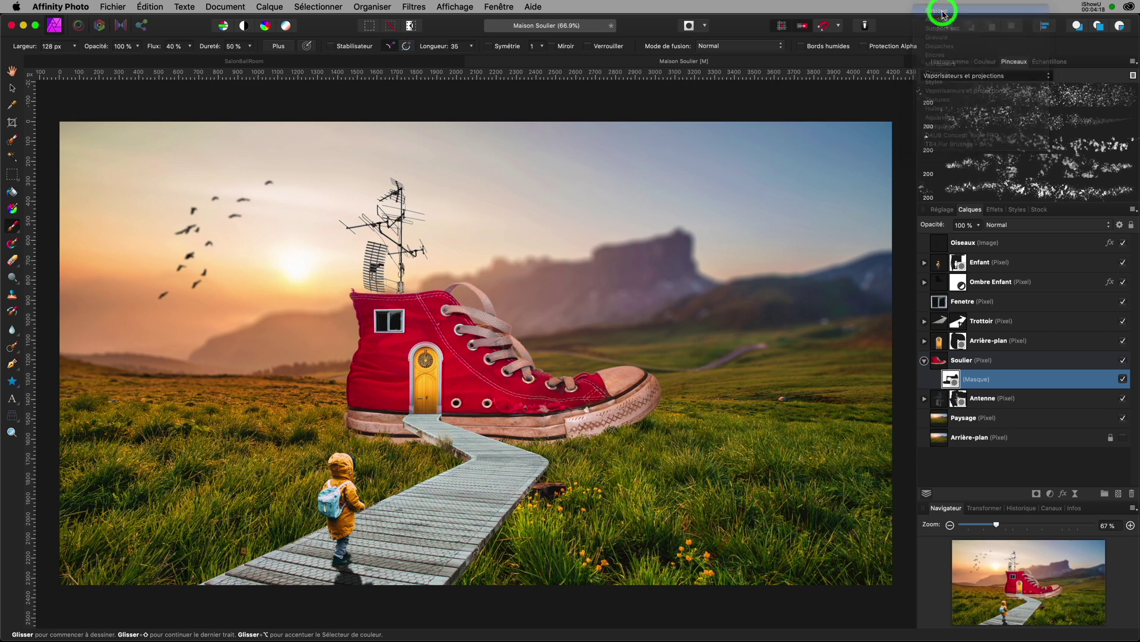
{"action": "scroll", "coordinate": [972, 137], "scroll_direction": "down", "scroll_amount": 2}
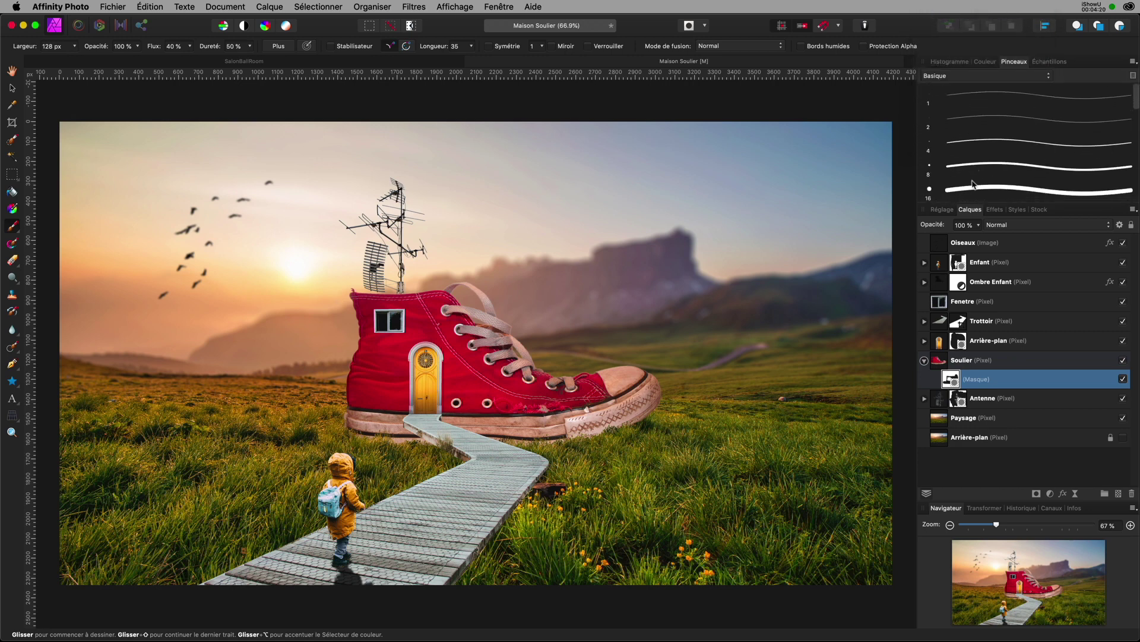
{"action": "left_click", "coordinate": [972, 185]}
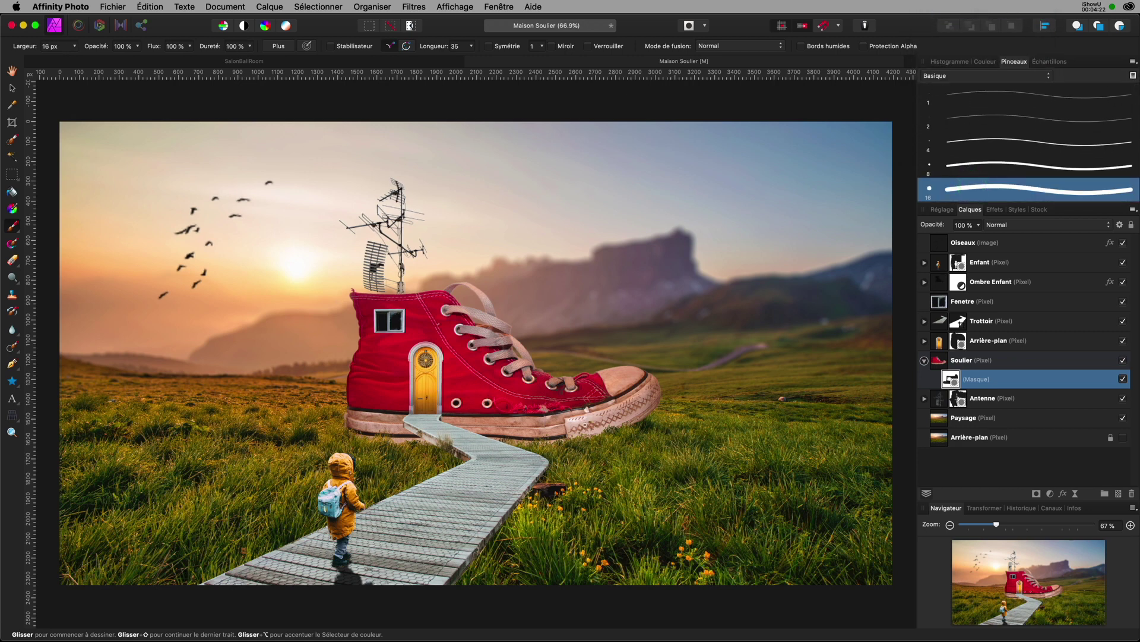
{"action": "left_click", "coordinate": [11, 225]}
{"action": "key", "text": "bracketright"}
{"action": "key", "text": "bracketright"}
{"action": "key", "text": "bracketright"}
{"action": "key", "text": "bracketright"}
{"action": "key", "text": "bracketright"}
{"action": "key", "text": "bracketright"}
{"action": "key", "text": "bracketright"}
{"action": "key", "text": "bracketright"}
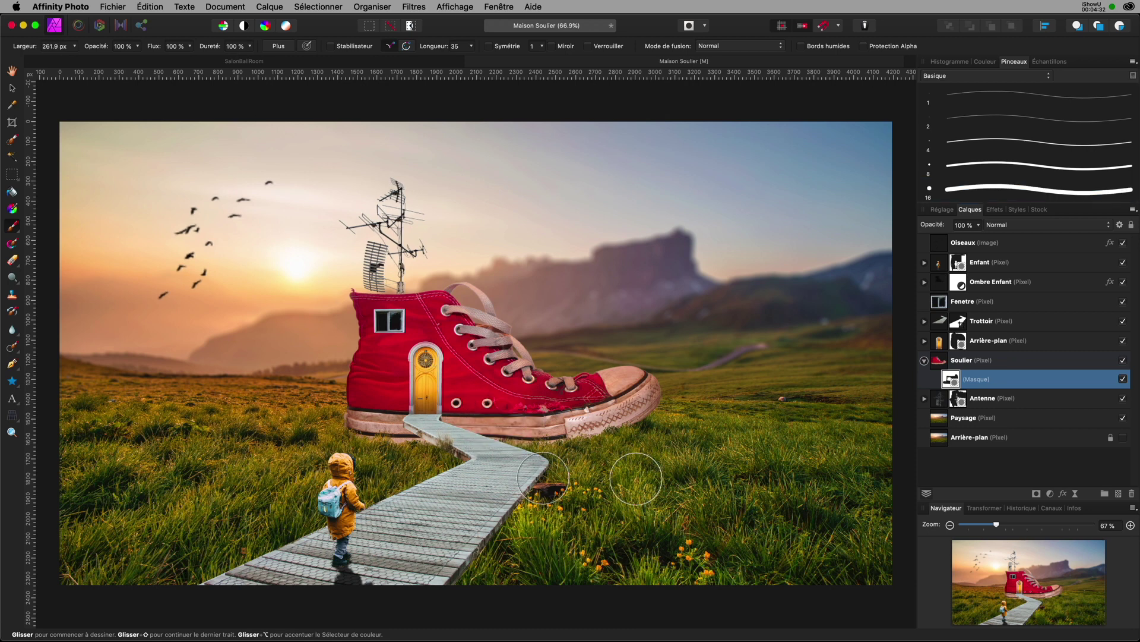
Collapse the Soulier layer, switch to the Move tool and deselect all layers.
{"action": "left_click", "coordinate": [924, 361]}
{"action": "left_click", "coordinate": [938, 360]}
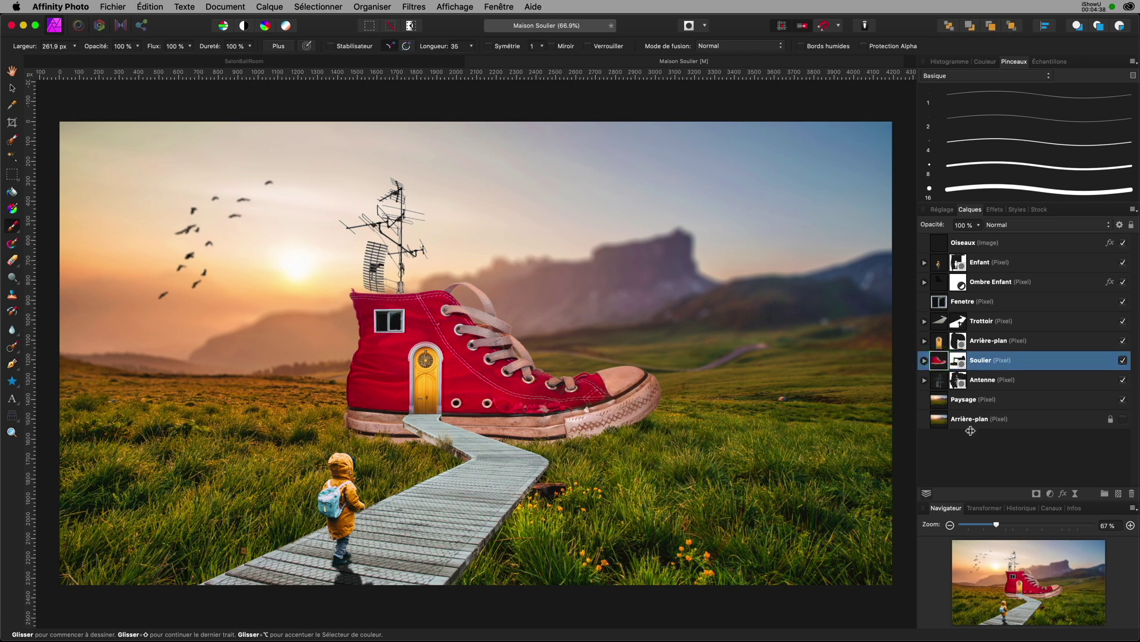
{"action": "left_click", "coordinate": [12, 86]}
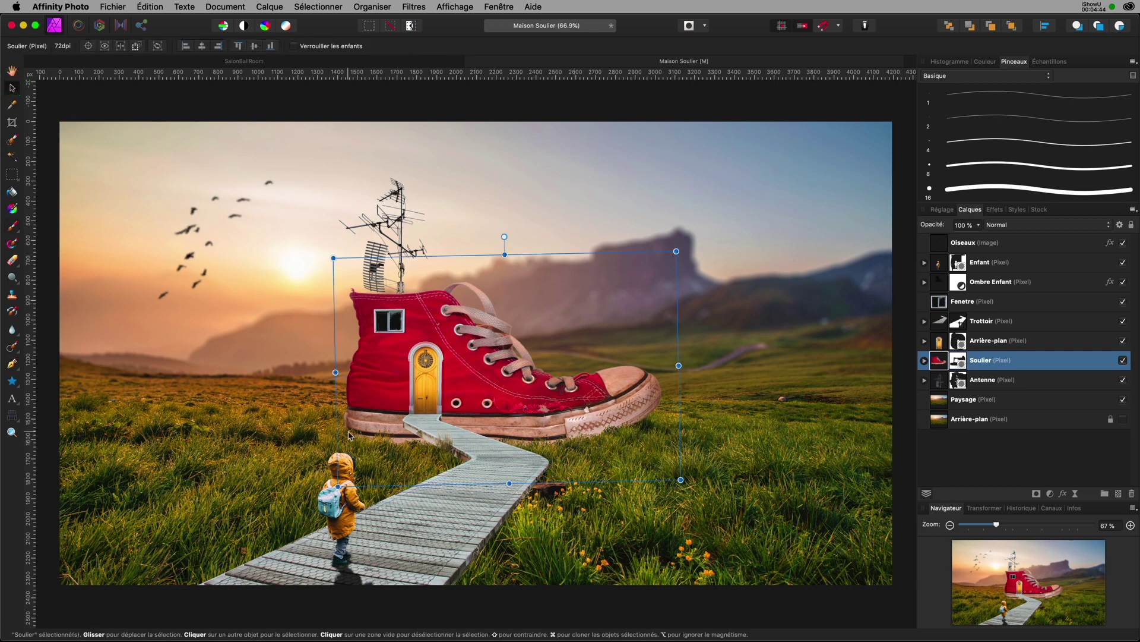
{"action": "left_click", "coordinate": [955, 461]}
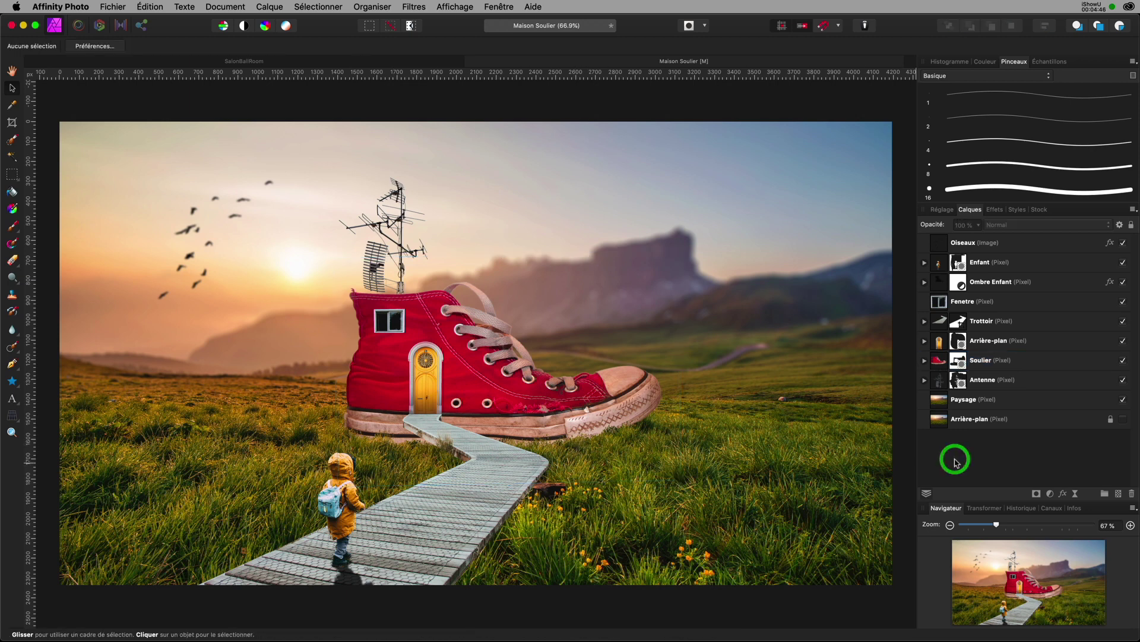